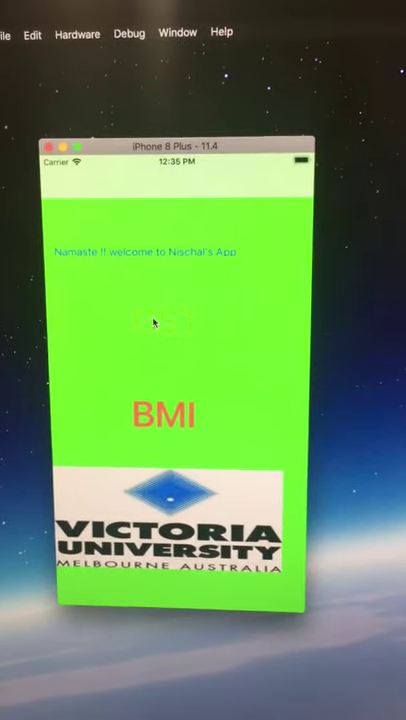
# Open the GST calculator from the app's home screen on the iPhone 8 Plus.
pyautogui.click(153, 322)
# Calculate 20% GST on a price of 100 (GST 20.0, total 120.0), then return home.
pyautogui.click(182, 231)
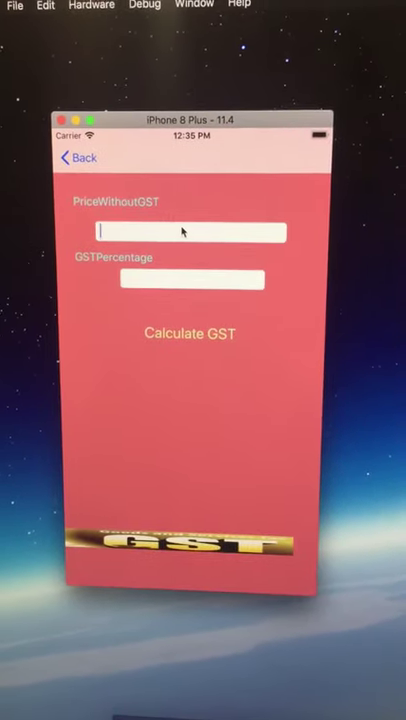
pyautogui.write('1')
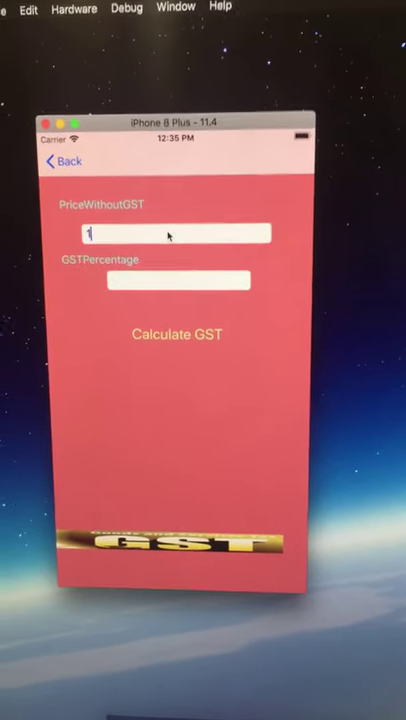
pyautogui.write('00')
pyautogui.click(181, 281)
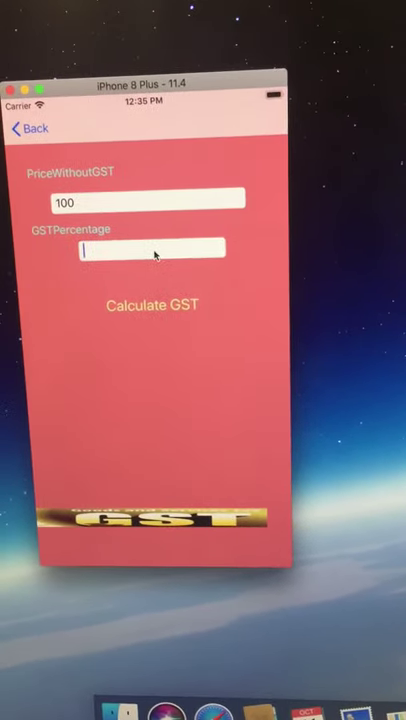
pyautogui.write('20')
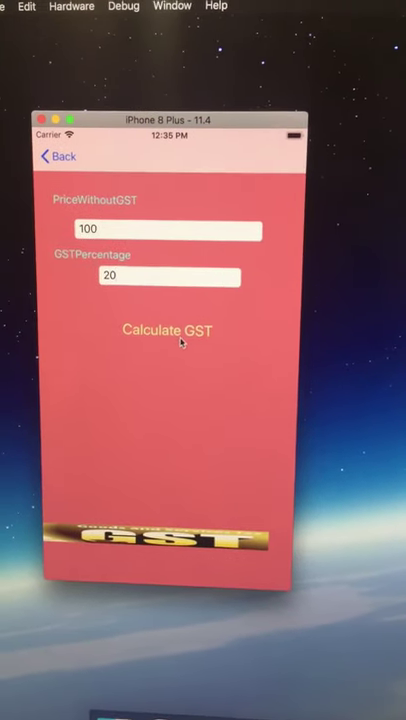
pyautogui.click(180, 340)
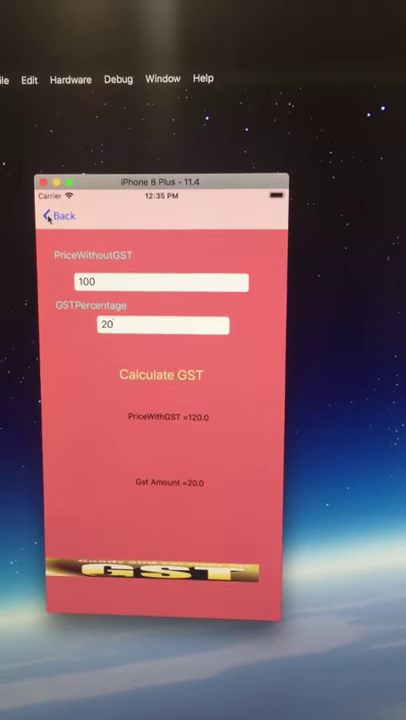
pyautogui.click(72, 173)
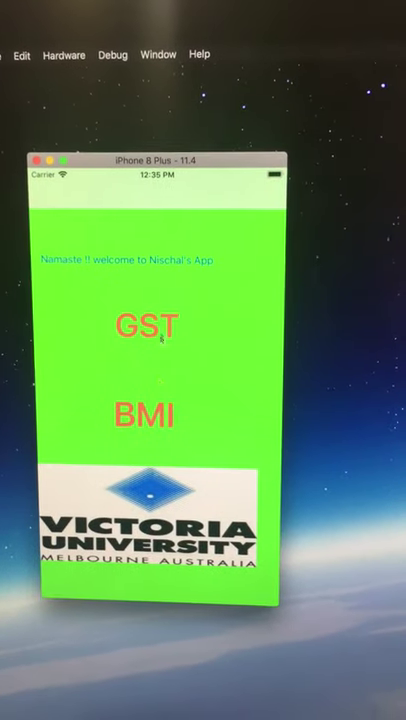
# Compute the BMI for height 7 and weight 75, giving 15306.1224489796.
pyautogui.click(157, 412)
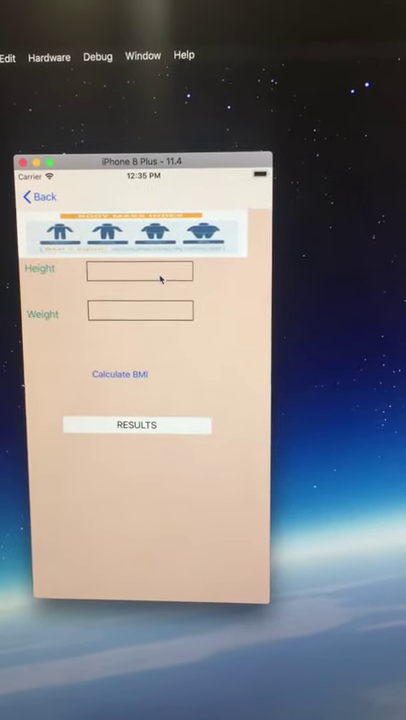
pyautogui.click(161, 279)
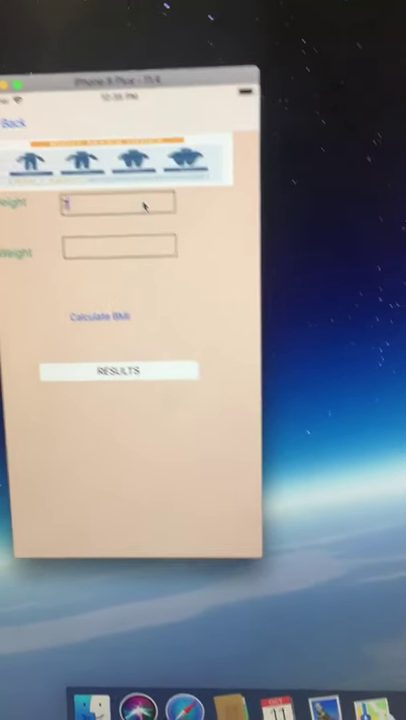
pyautogui.write('7')
pyautogui.click(169, 271)
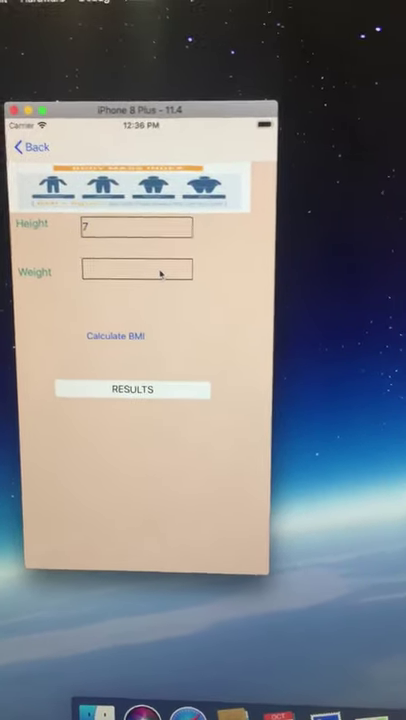
pyautogui.write('7')
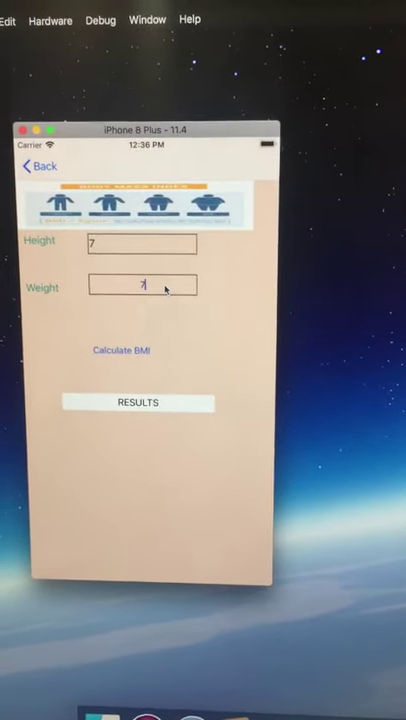
pyautogui.write('5')
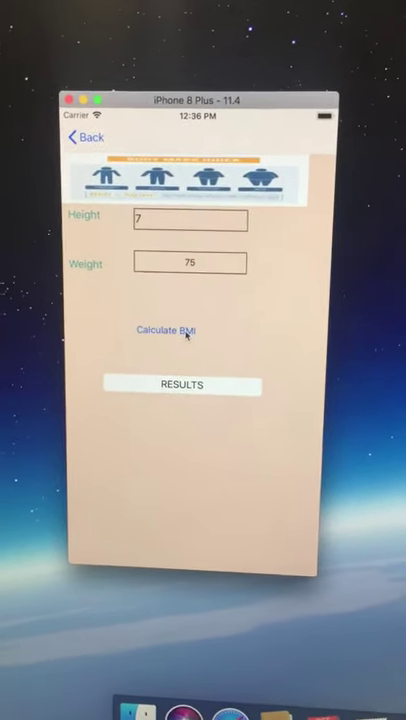
pyautogui.click(166, 350)
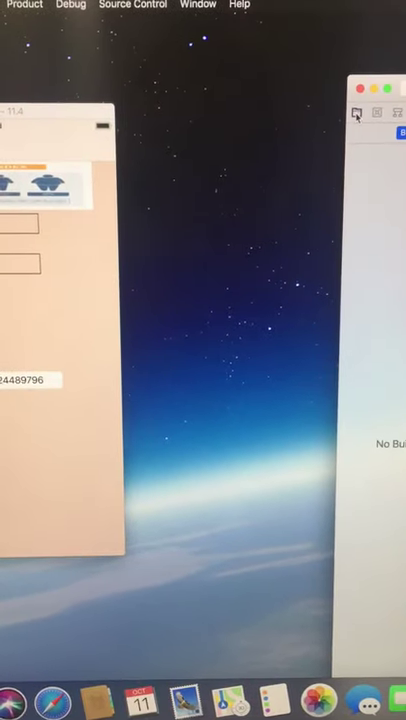
# Show the project's files, including Main.storyboard, in Xcode's Project navigator.
pyautogui.click(356, 114)
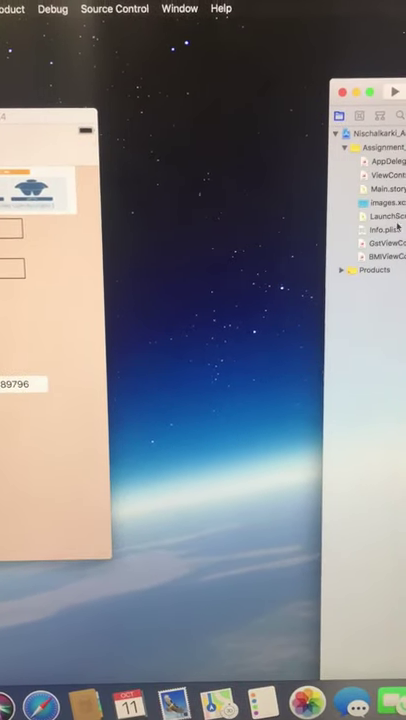